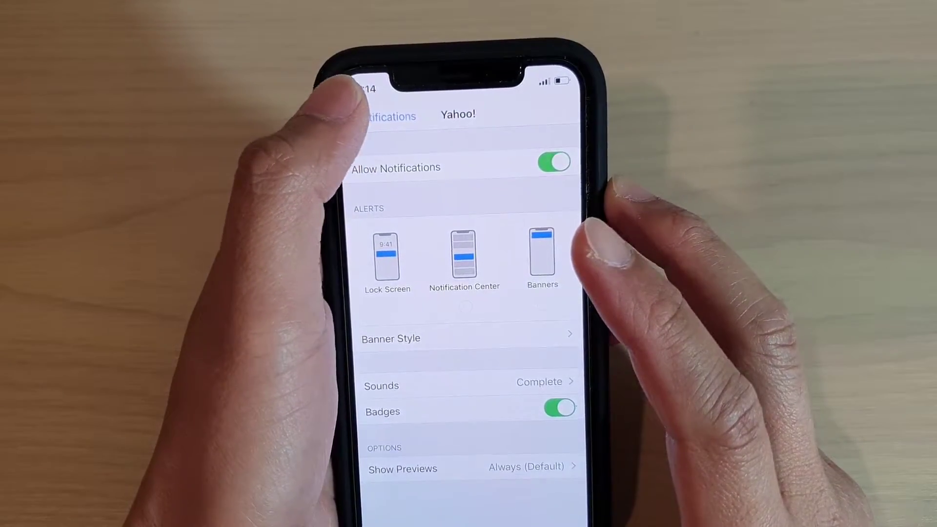
click(388, 111)
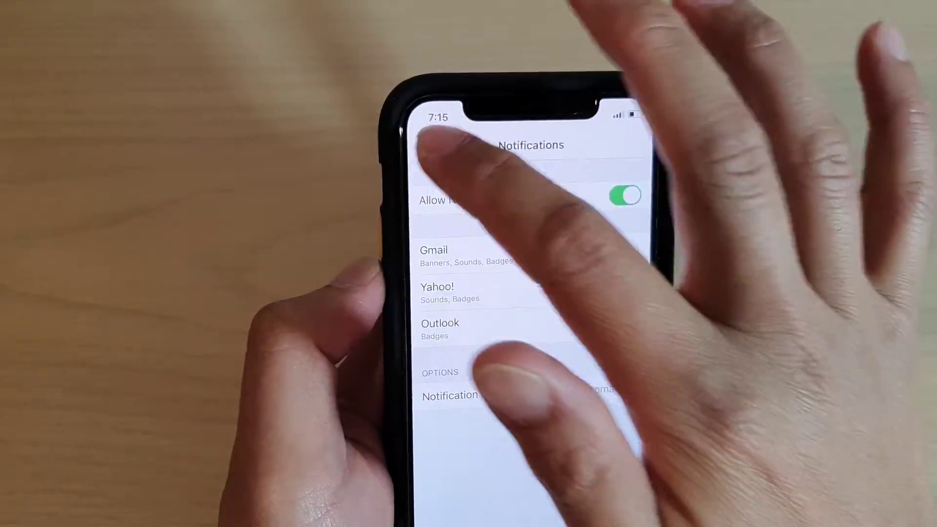
click(425, 146)
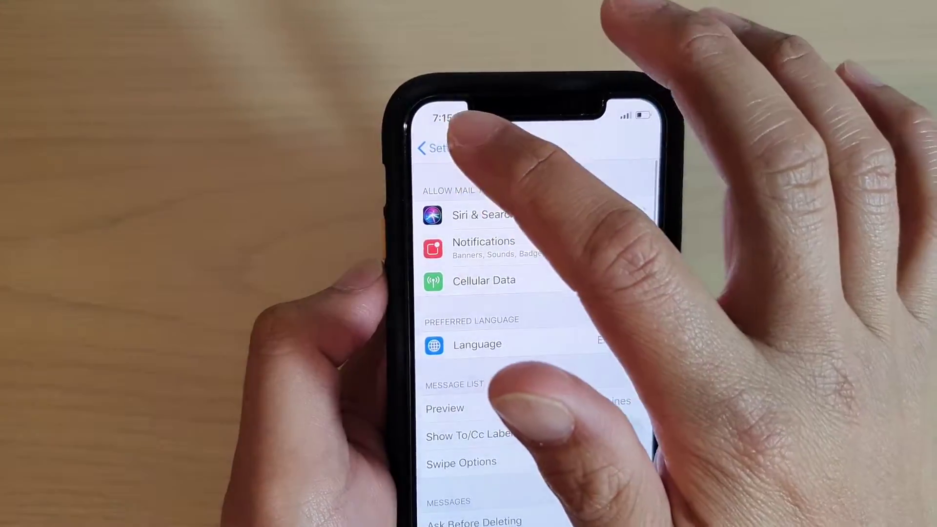
click(447, 142)
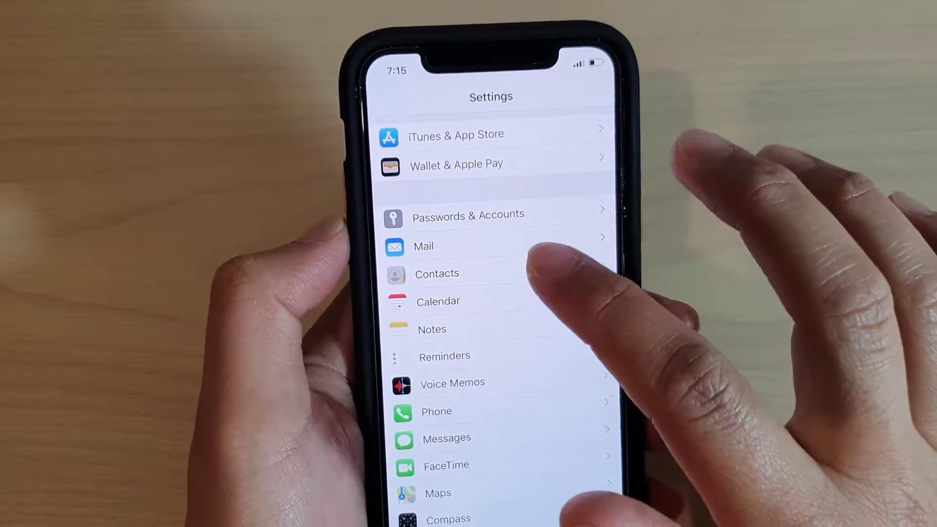
click(513, 276)
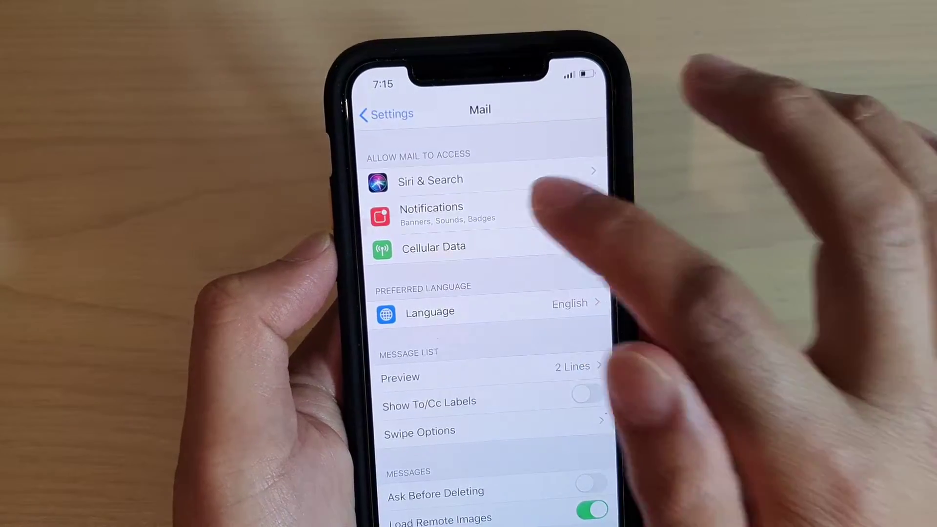
click(542, 198)
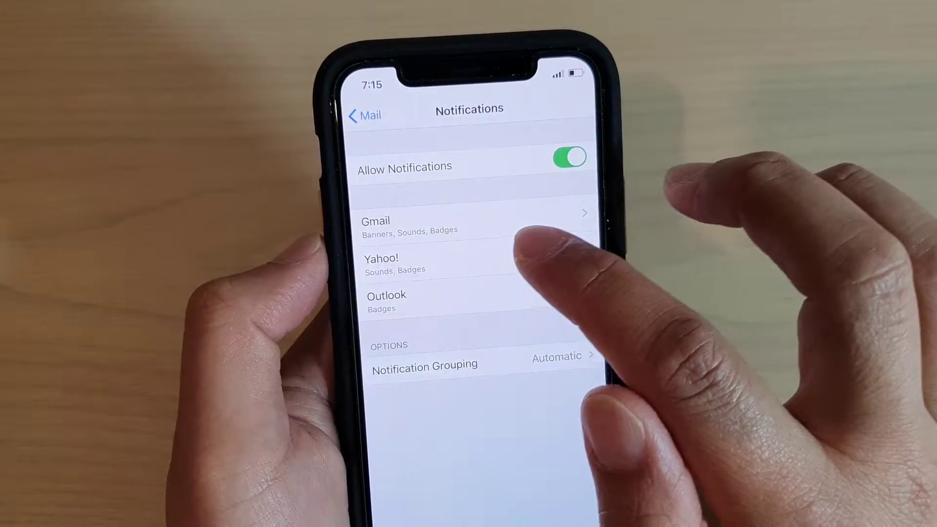
Set Gmail's Show Previews to Never and return to the Mail accounts list.
click(524, 224)
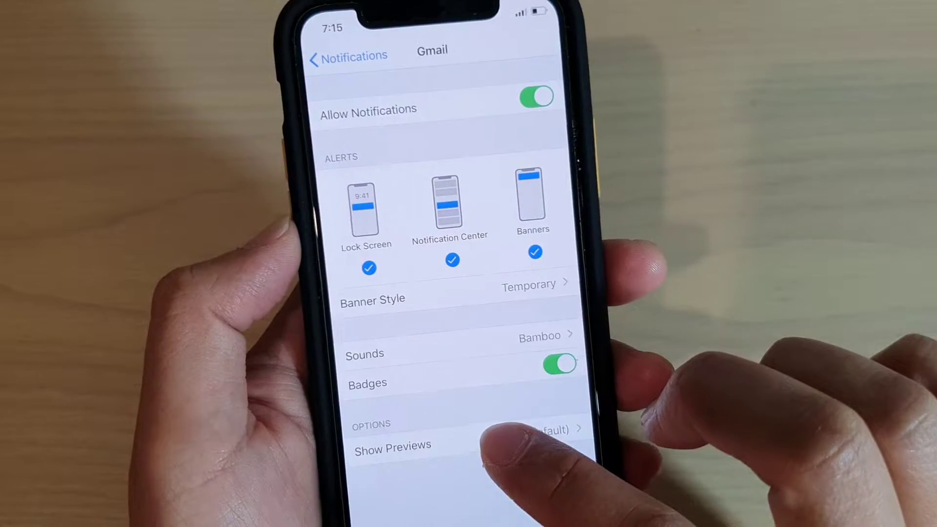
click(483, 449)
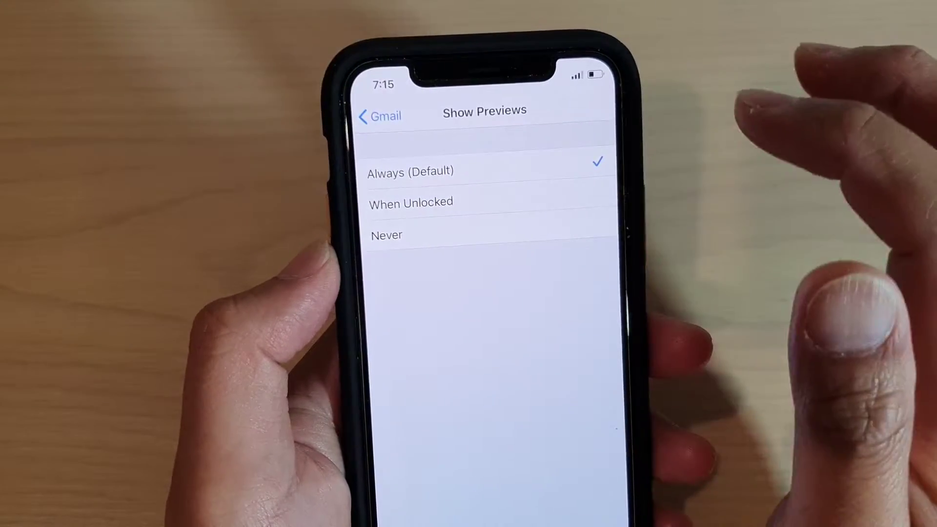
click(440, 234)
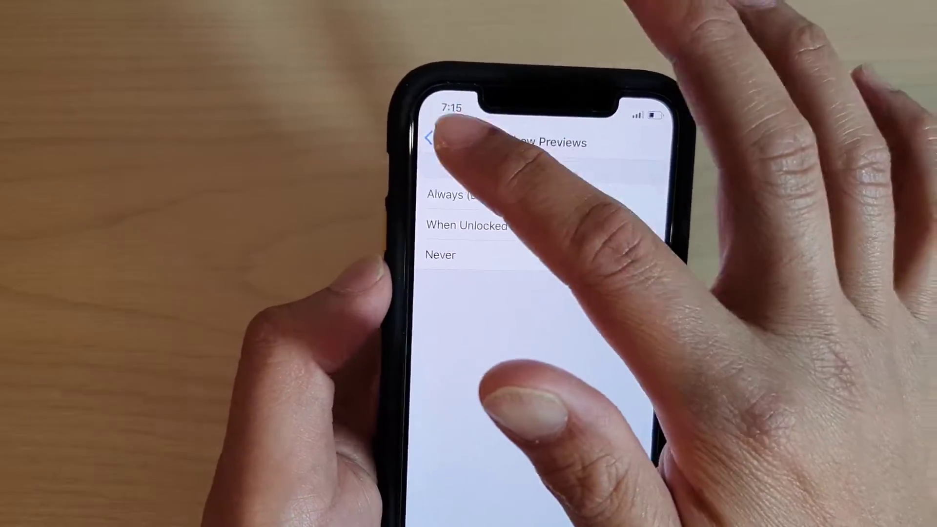
click(373, 115)
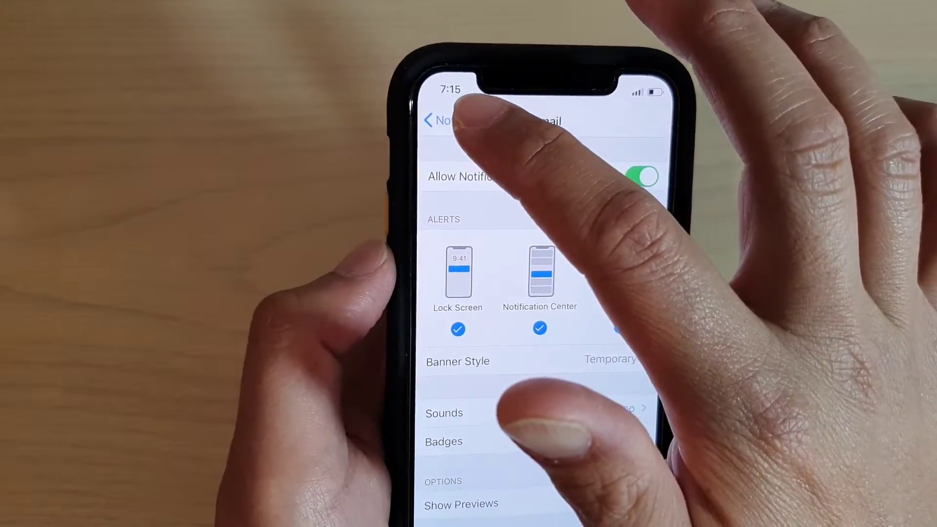
click(414, 109)
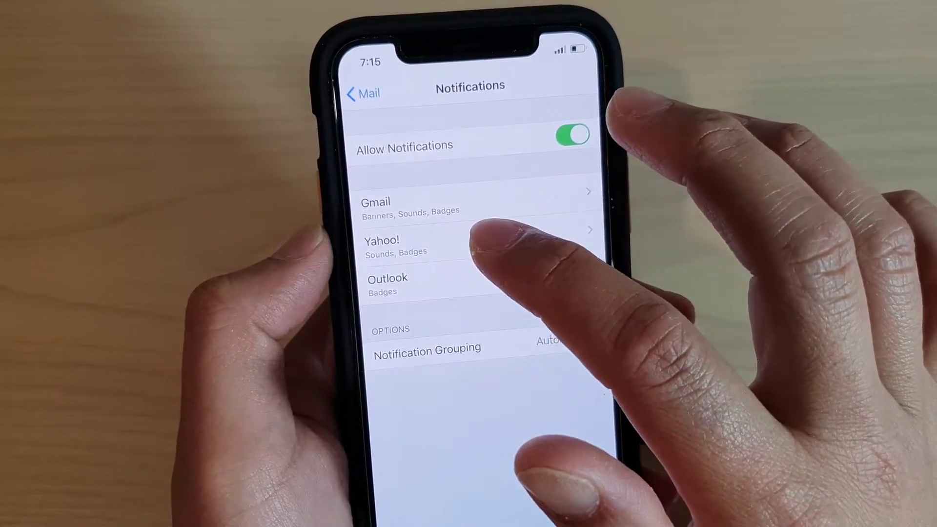
Set Yahoo!'s Show Previews to Never, back out, and return to the home screen.
click(477, 242)
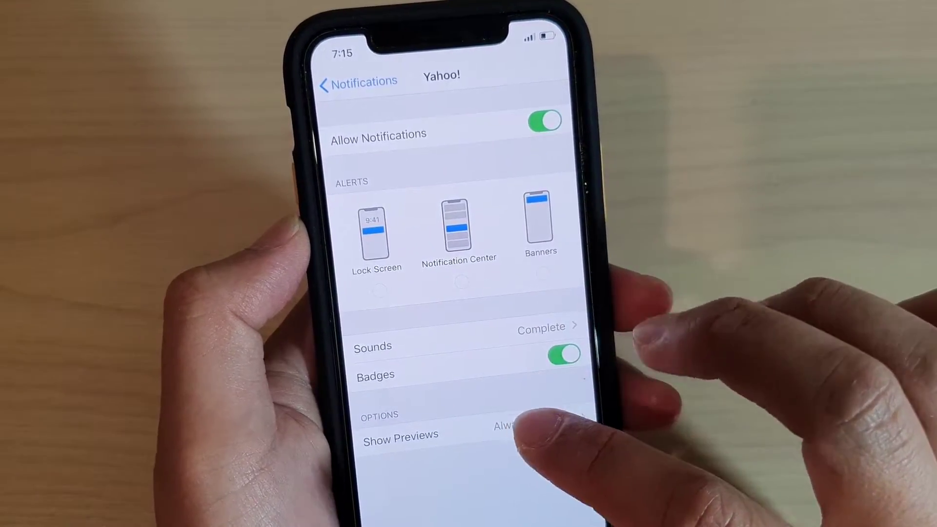
click(528, 436)
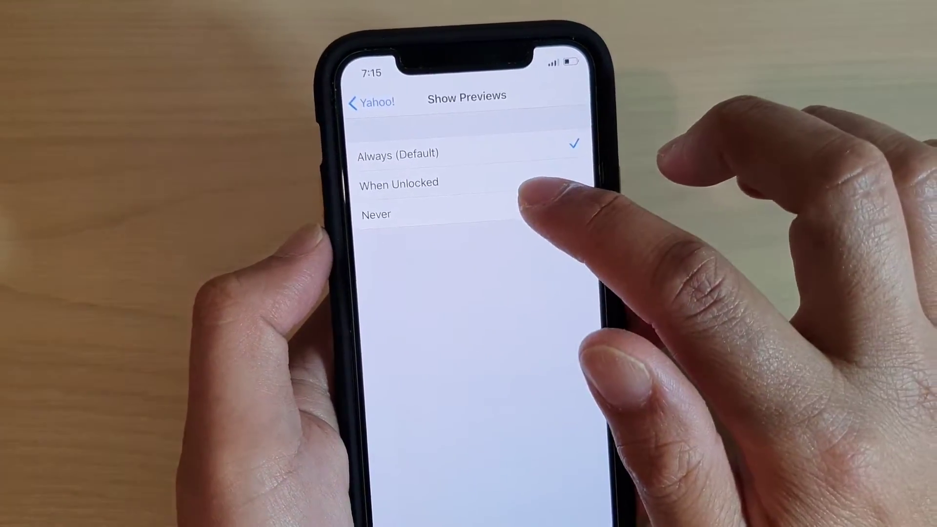
click(476, 215)
click(368, 103)
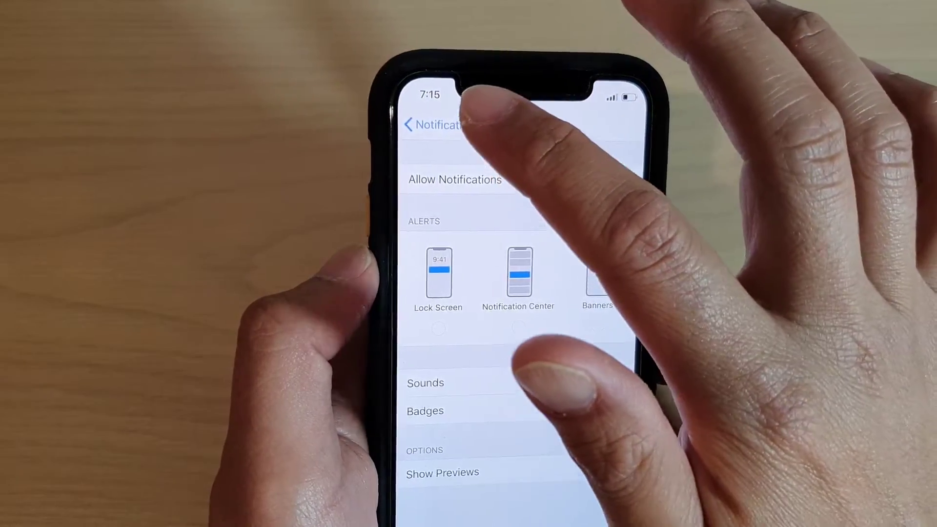
click(377, 100)
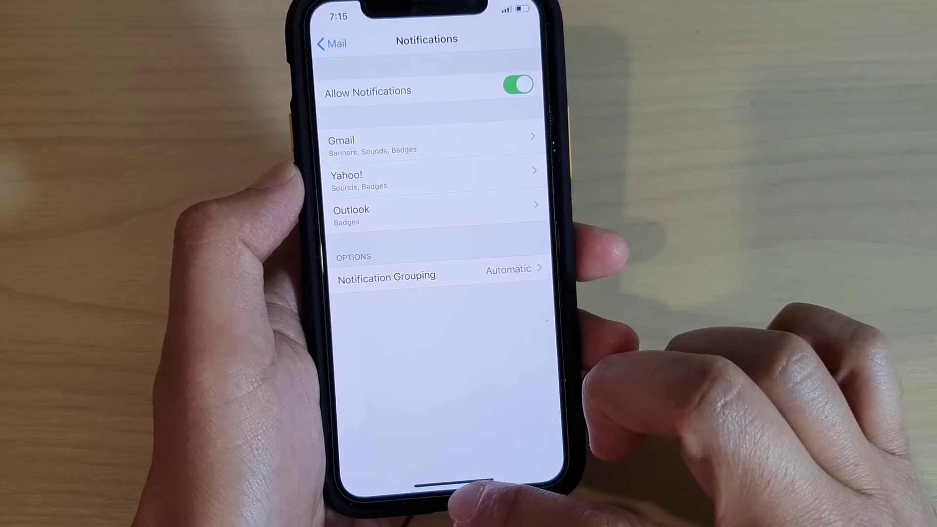
drag(439, 456, 444, 329)
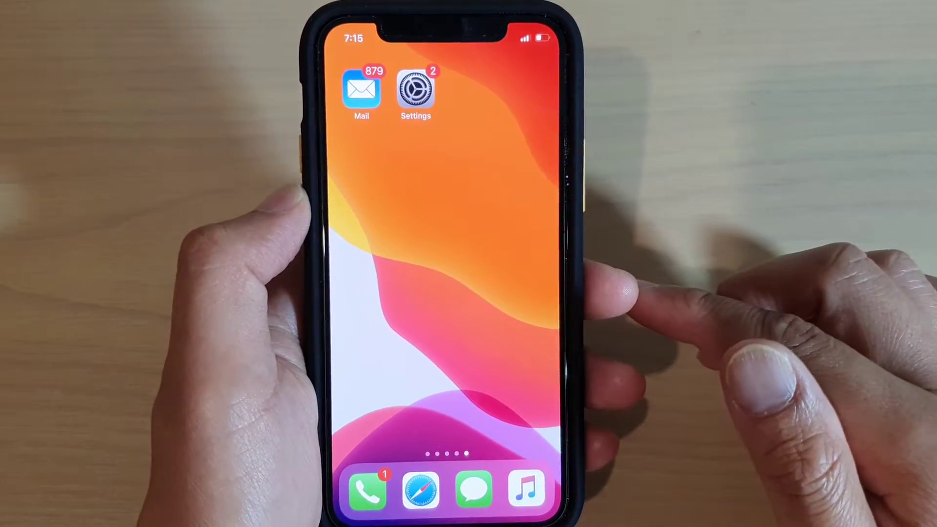